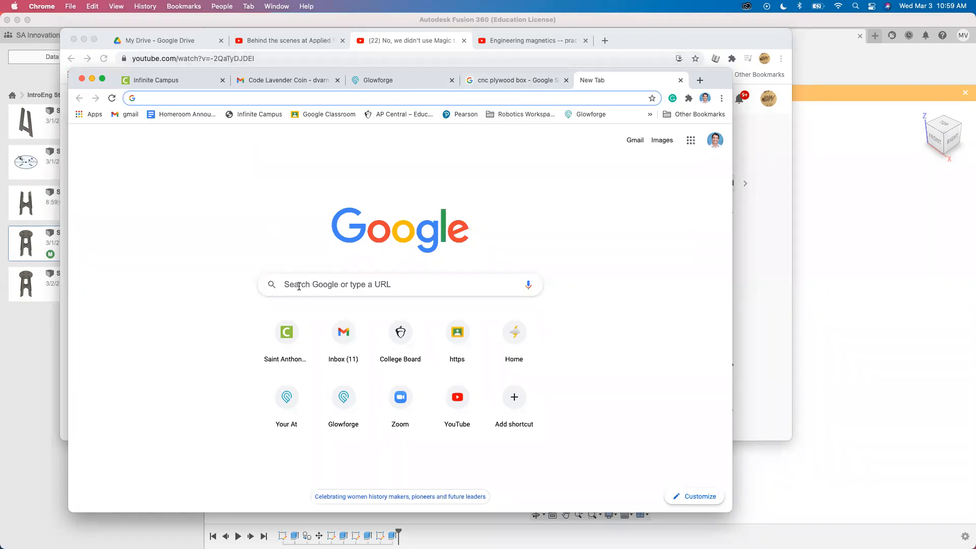
Search the web for "fusion 360 dogbone"
type("f")
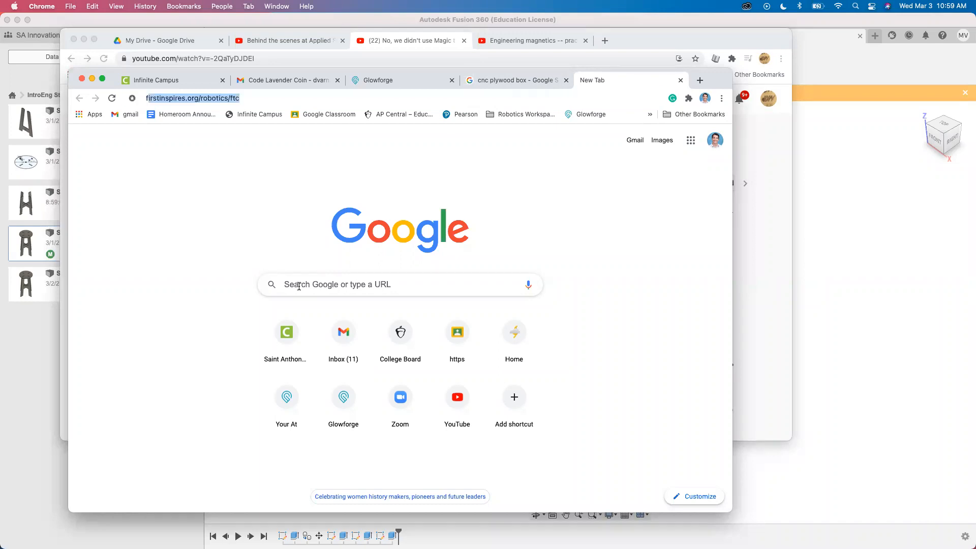
type("usion 360 dogbone")
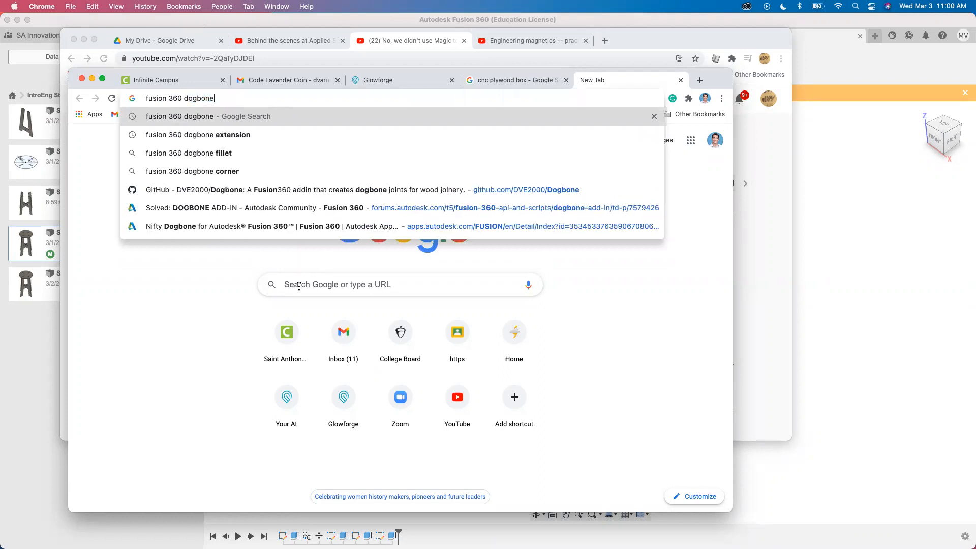
key("Return")
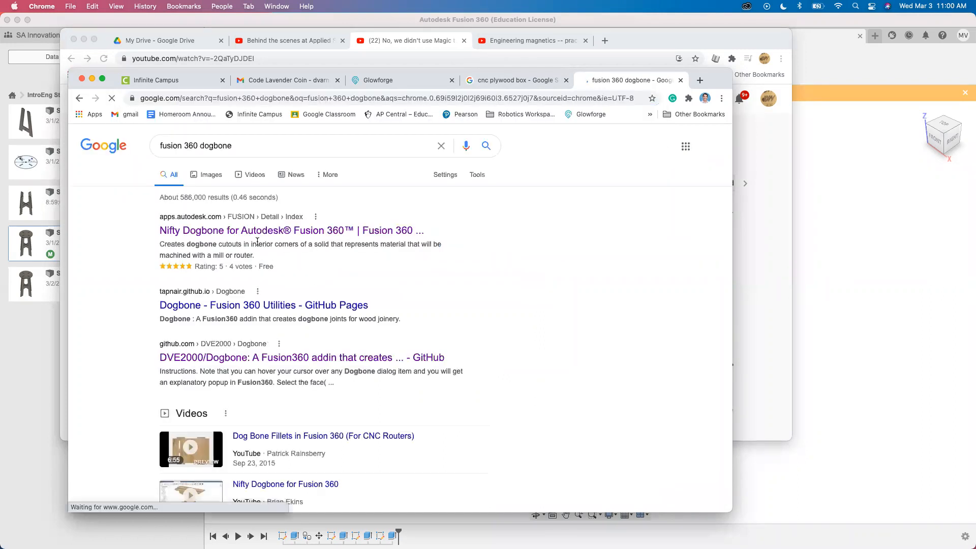
Open the DVE2000/Dogbone GitHub page and view the Windows and Mac download links in its README
left_click(190, 231)
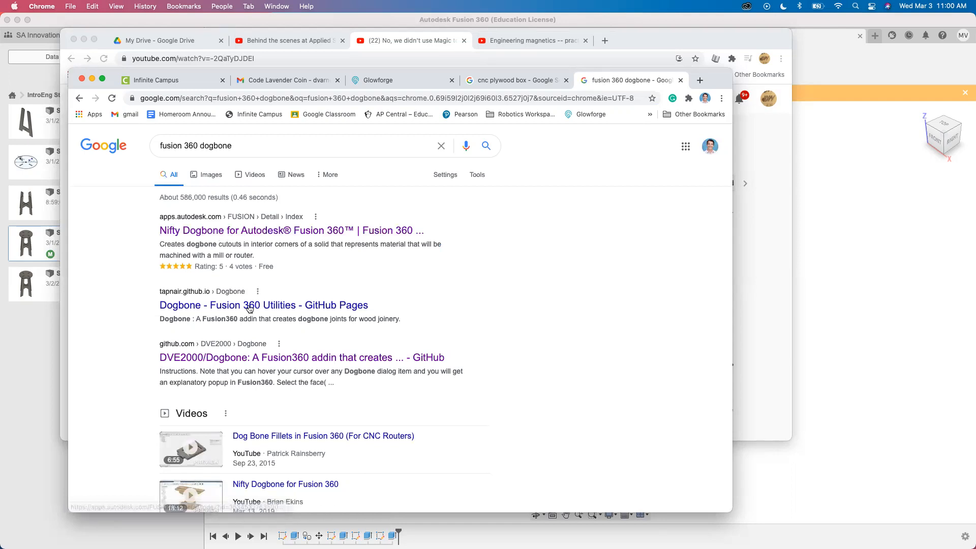
left_click(186, 359)
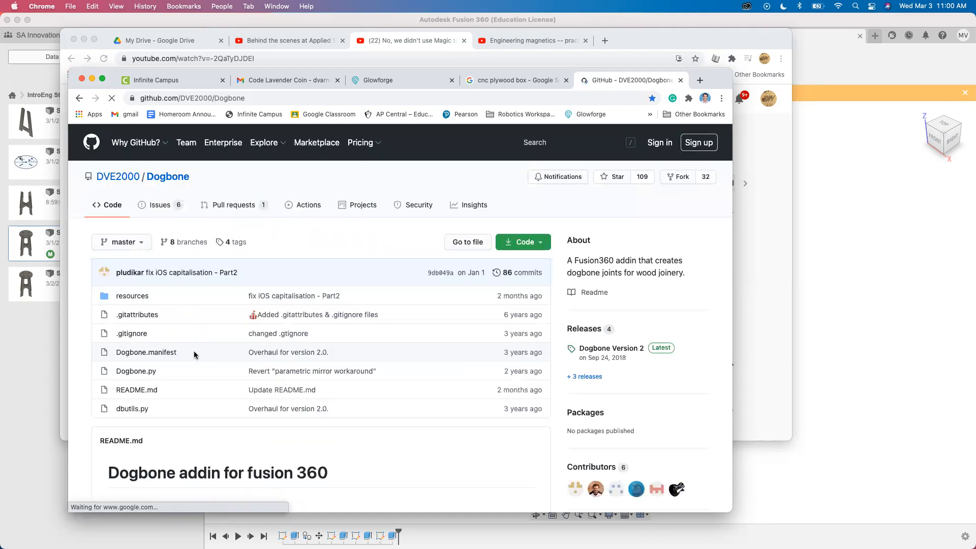
scroll(239, 361, "down", 5)
scroll(247, 364, "down", 5)
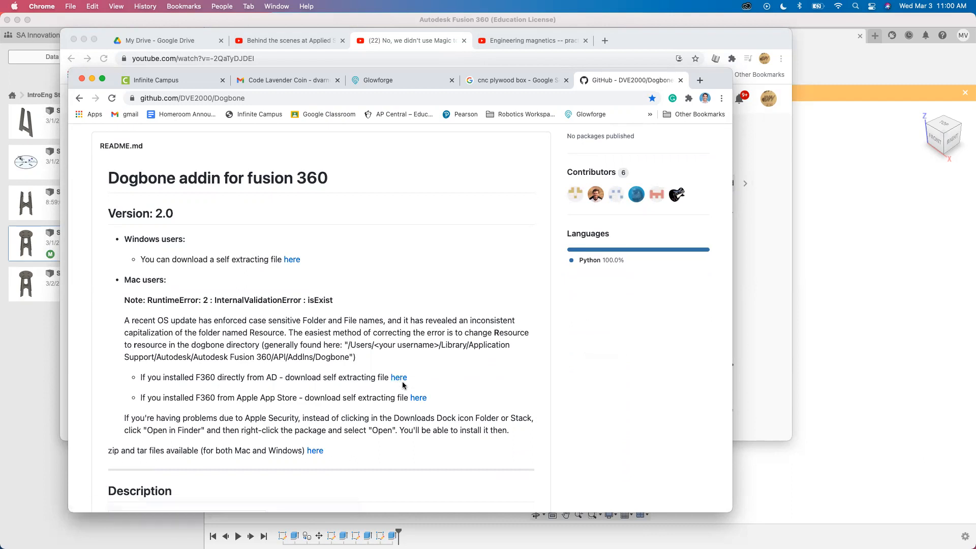
Switch to Fusion 360, start the Dogbone add-in and select the stool seat's top face
left_click(37, 405)
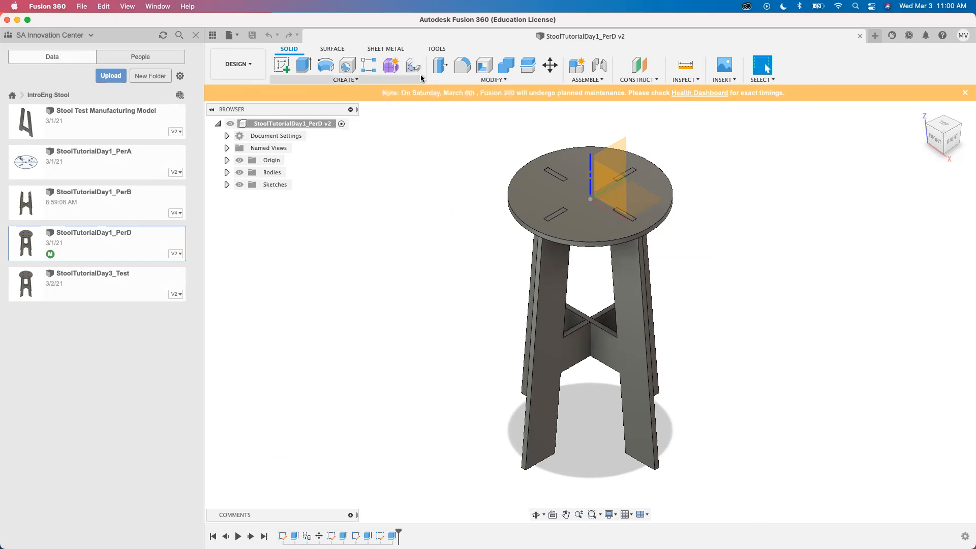
left_click(413, 65)
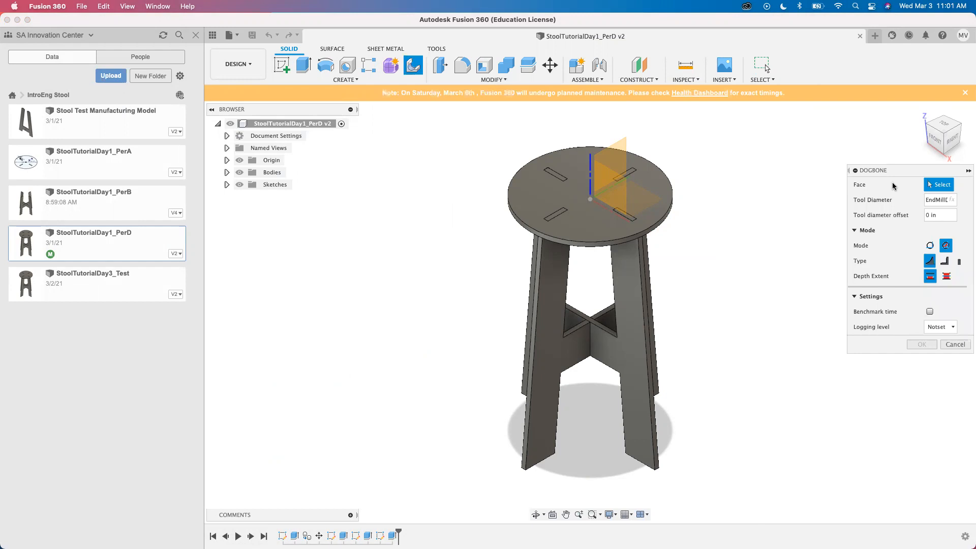
left_click(577, 191)
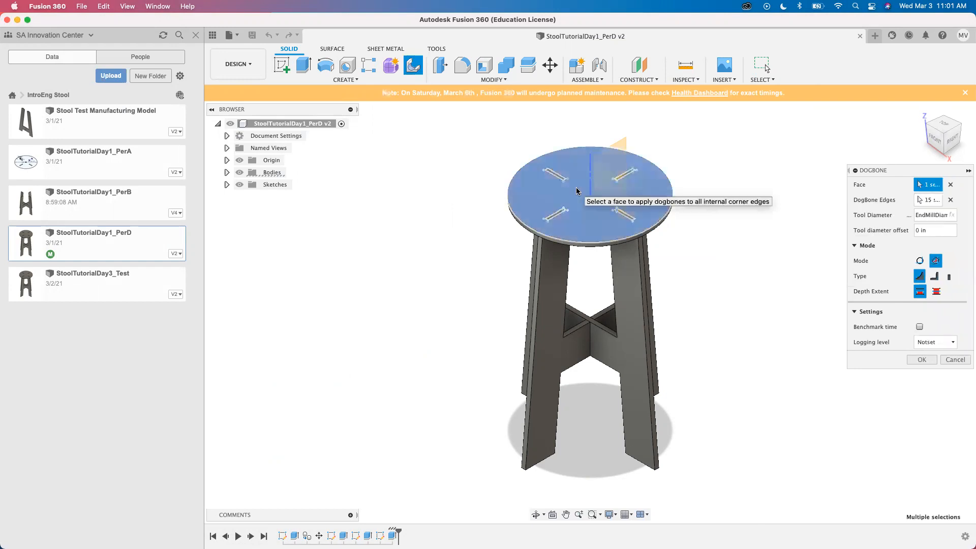
scroll(584, 193, "up", 6)
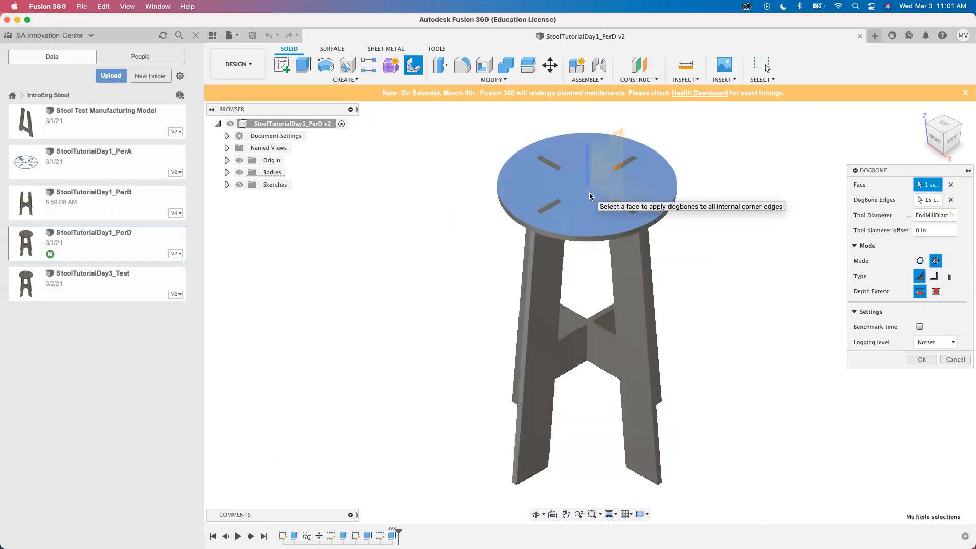
scroll(590, 196, "down", 6)
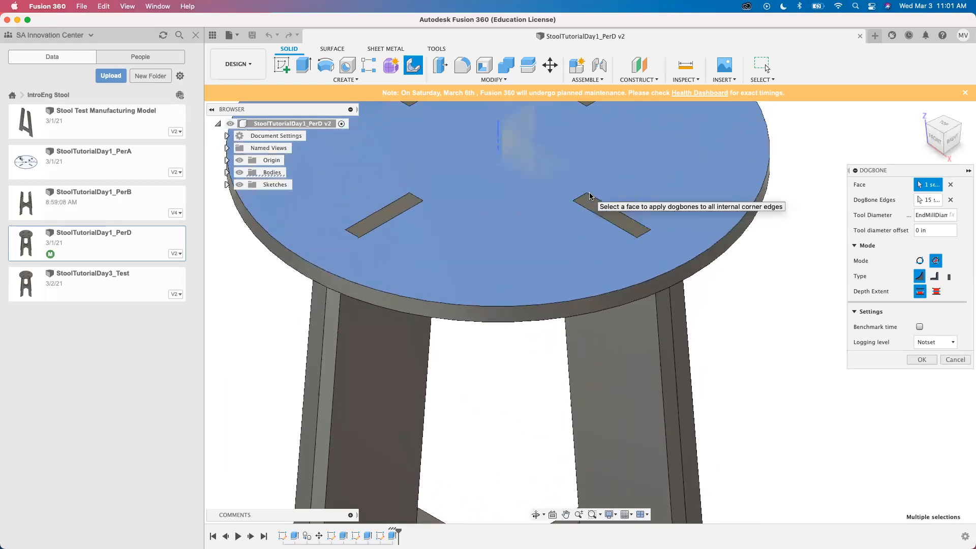
scroll(590, 196, "up", 3)
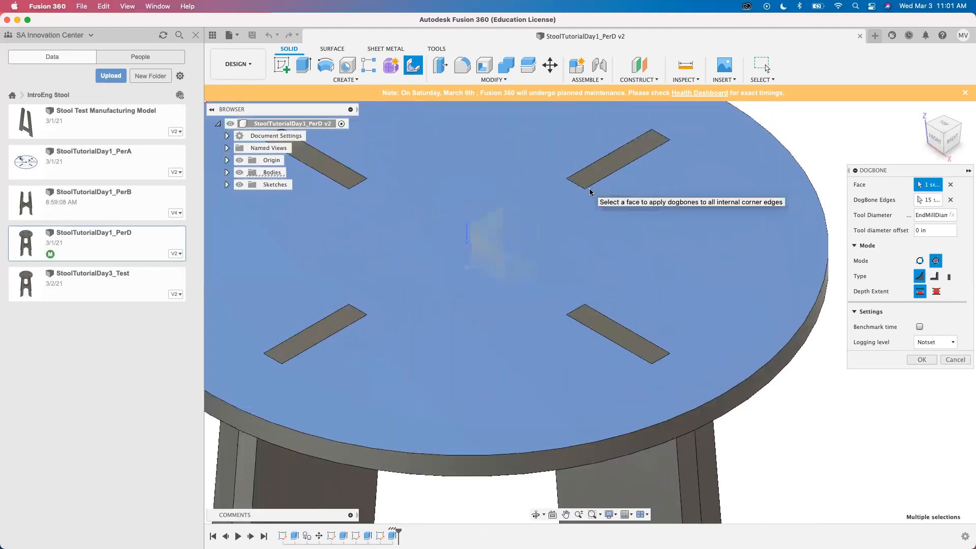
scroll(589, 192, "left", 3)
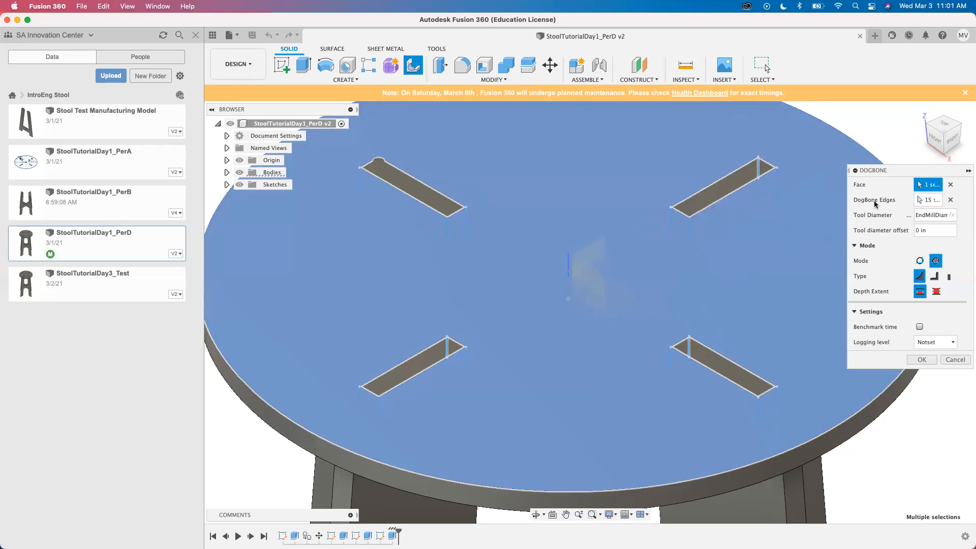
Toggle slot corner edges off and back on in the dogbone selection, and create the dogbones in the seat's four slots
left_click(923, 201)
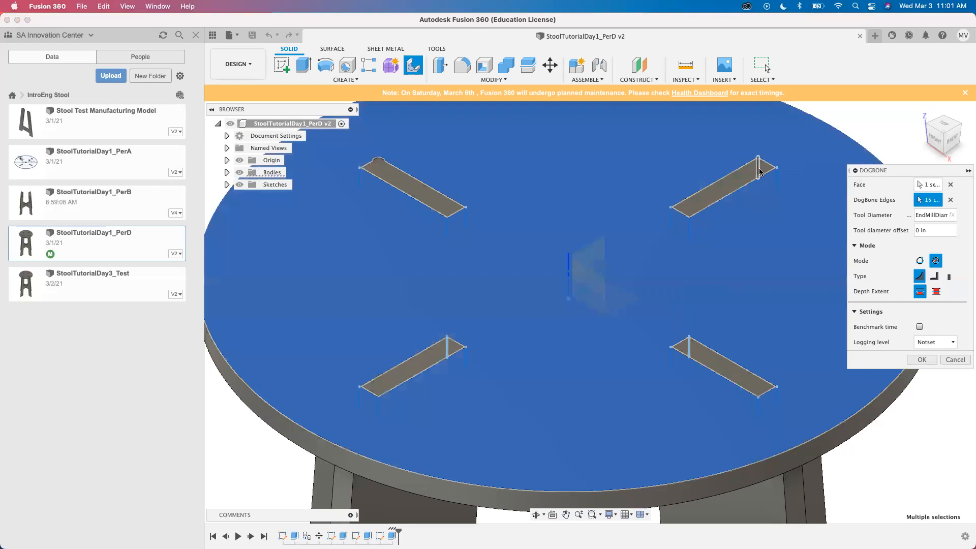
left_click(760, 170)
left_click(776, 175)
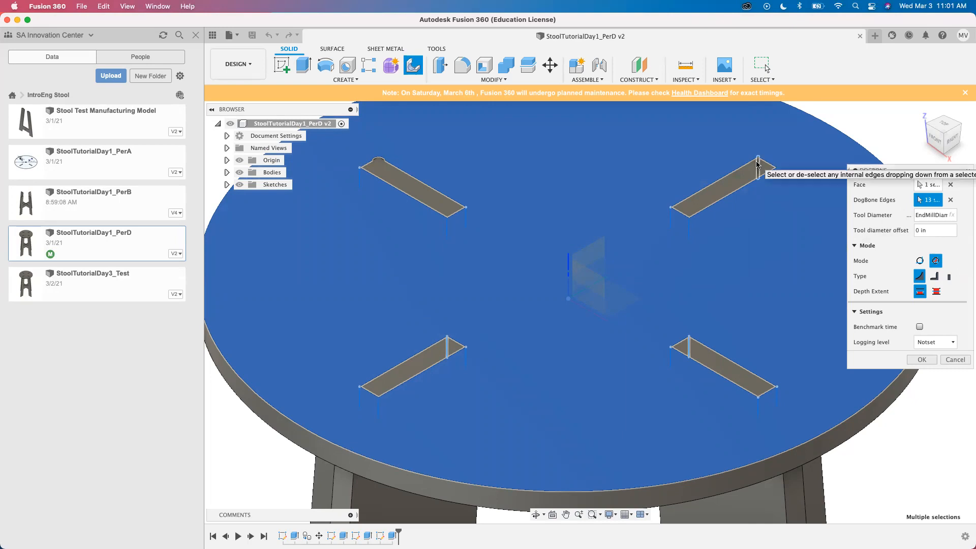
left_click(776, 181)
left_click(776, 182)
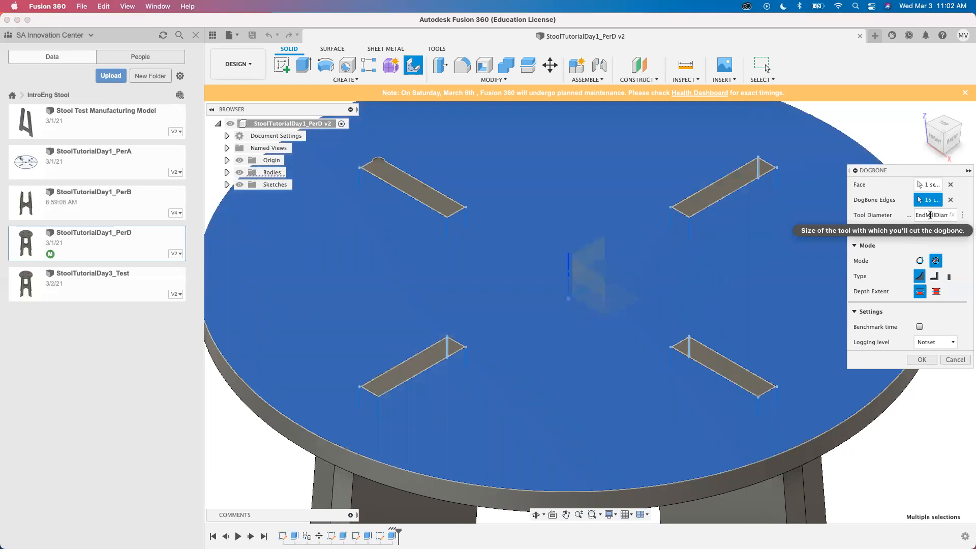
double_click(930, 215)
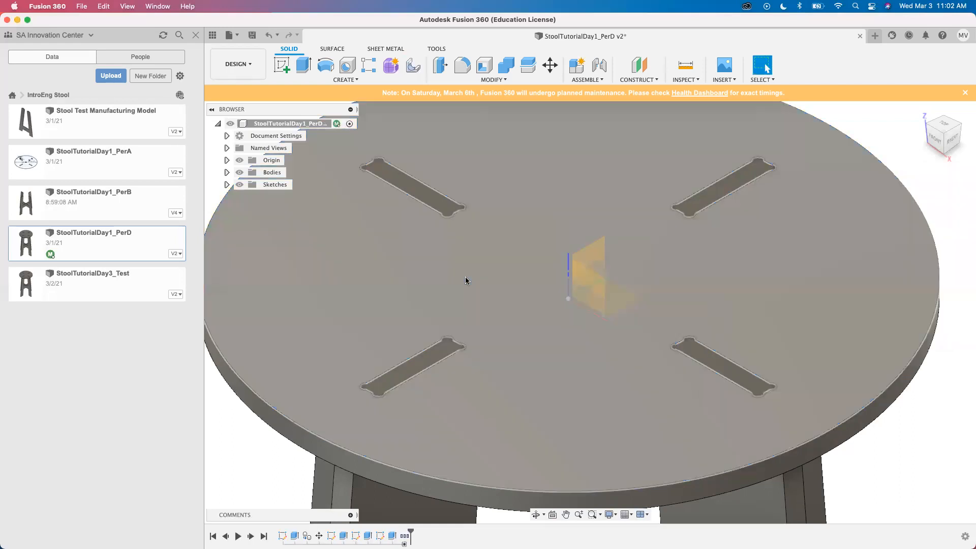
Examine the seat's dogbone corners in the top view with Body2 hidden, then restore the body and the home view
scroll(447, 240, "up", 3)
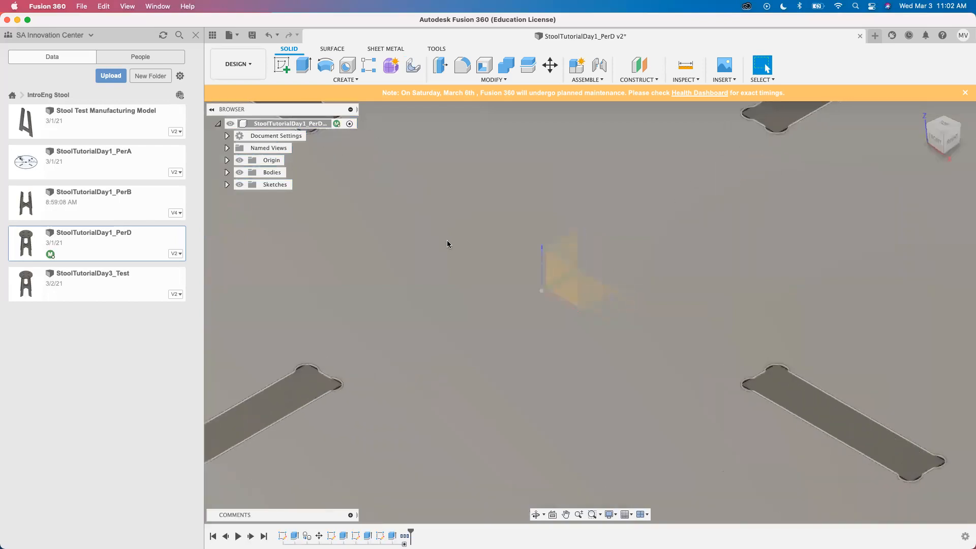
scroll(446, 240, "up", 2)
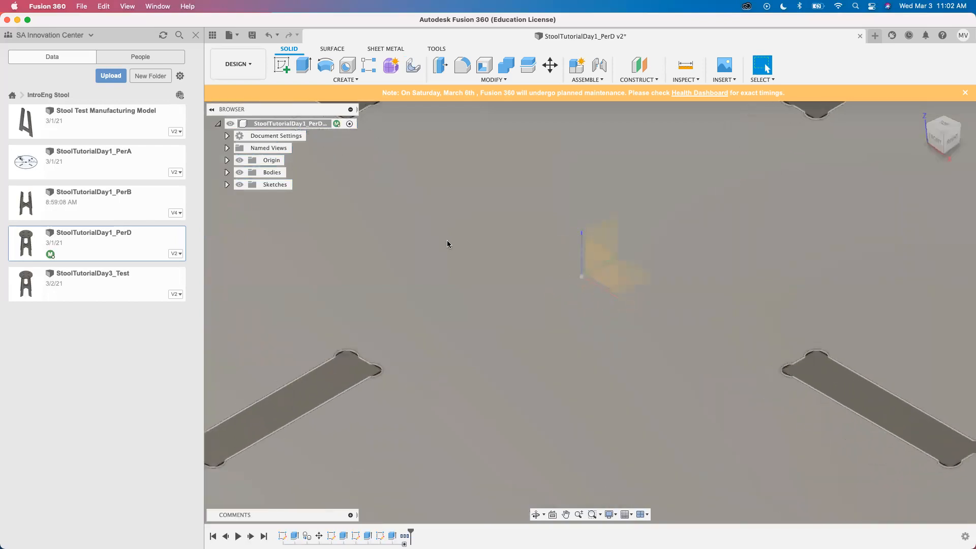
left_click(943, 125)
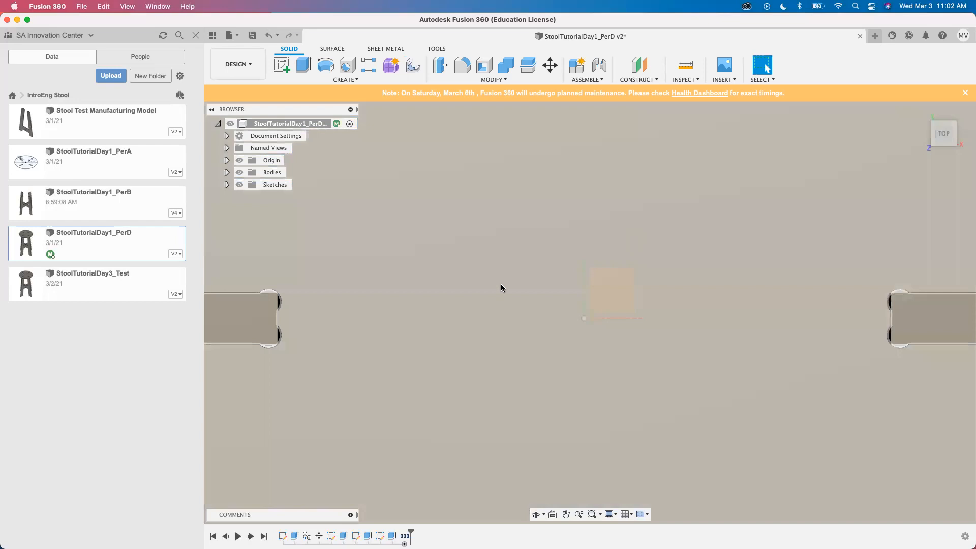
scroll(501, 285, "down", 4)
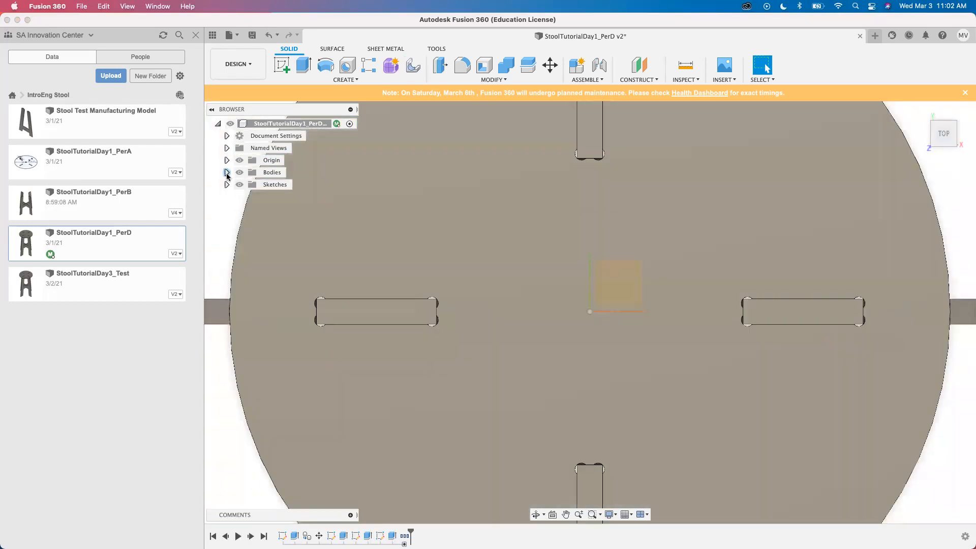
left_click(227, 172)
left_click(248, 197)
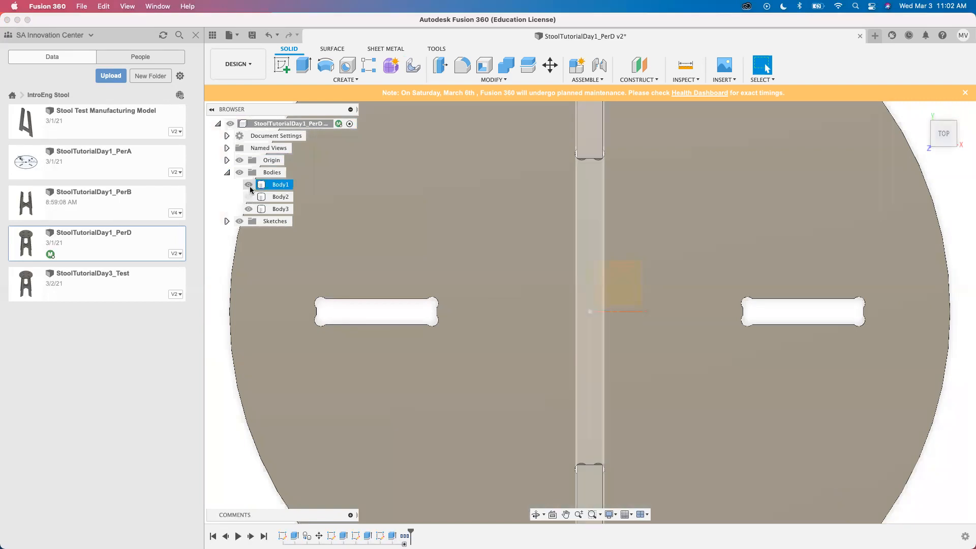
left_click(270, 209)
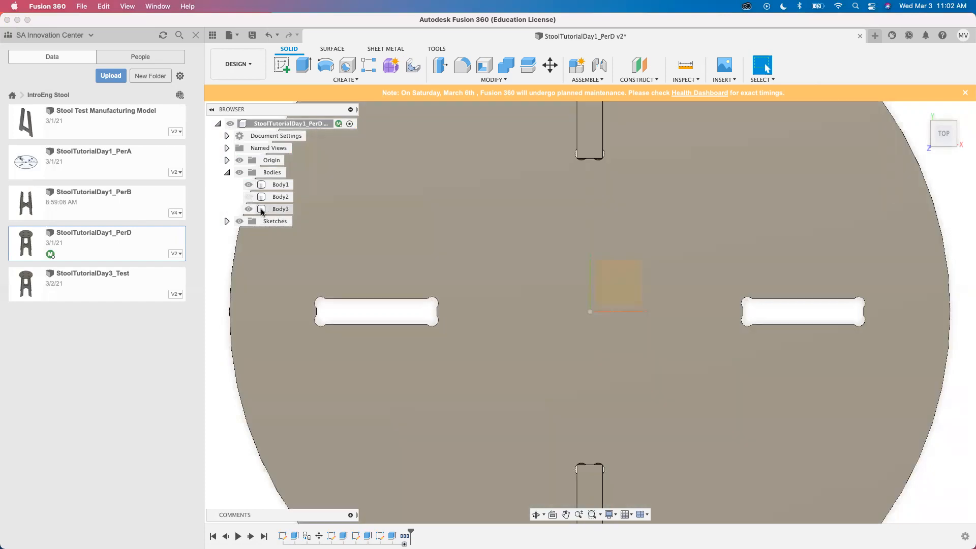
left_click(277, 196)
left_click(249, 197)
left_click(274, 209)
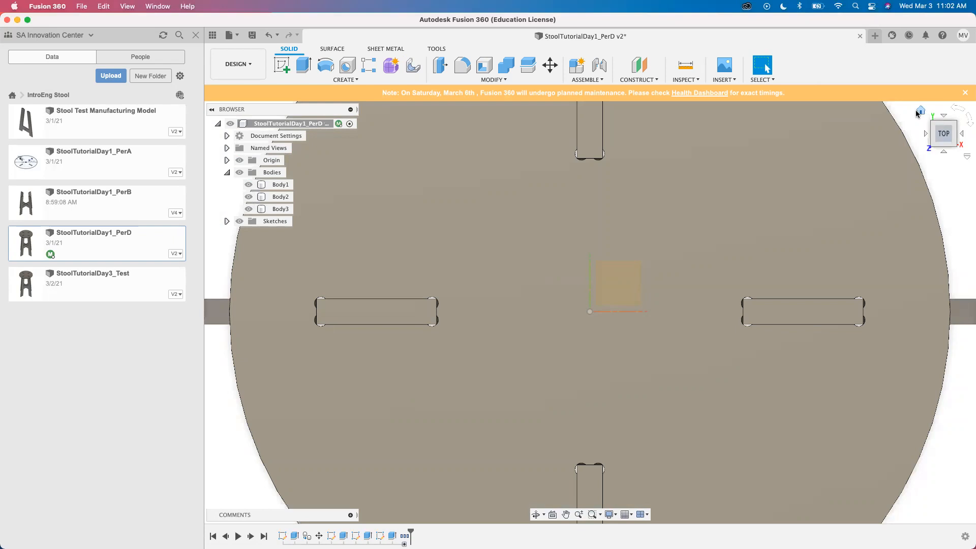
left_click(920, 109)
left_click(555, 304)
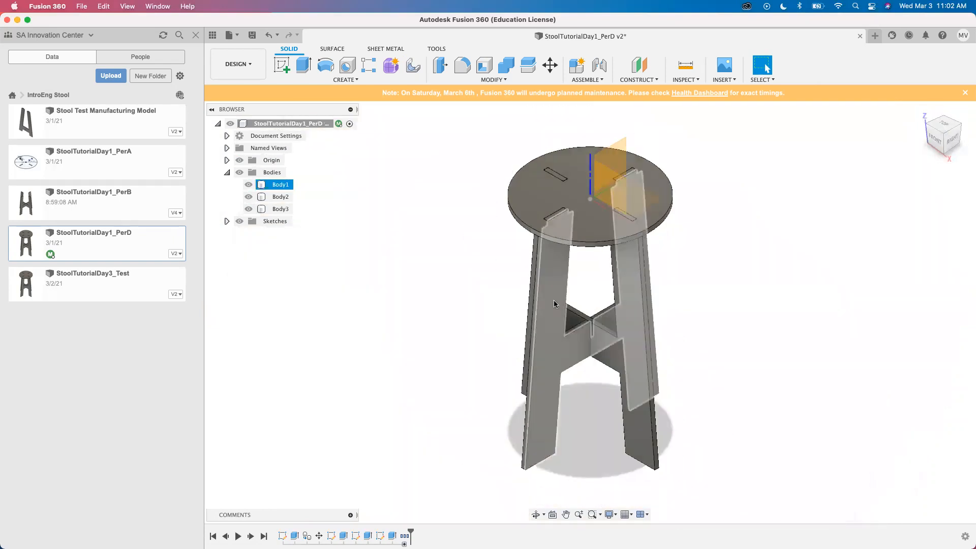
left_click(861, 146)
Start Dogbone on the large flat face of leg Body1, and hide Body2 and Body3
left_click(413, 65)
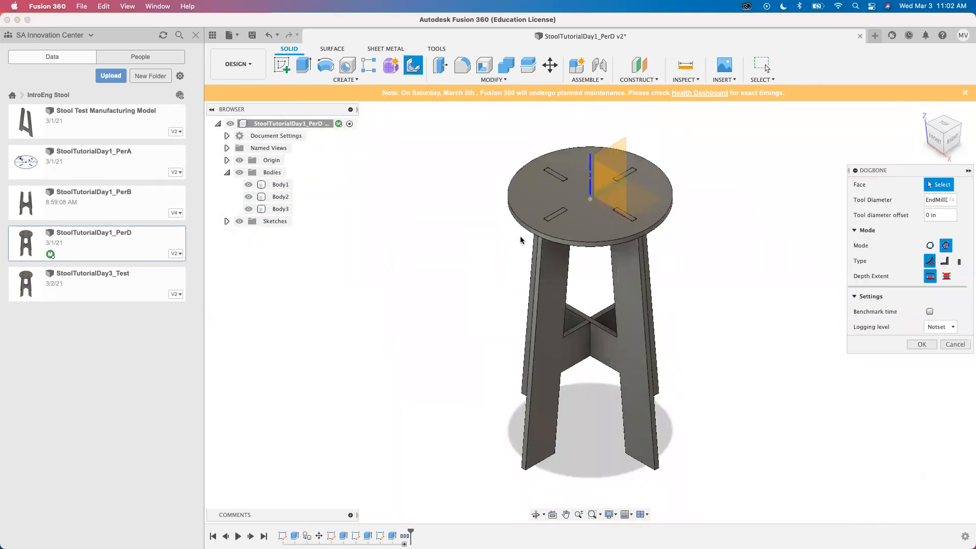
left_click(552, 288)
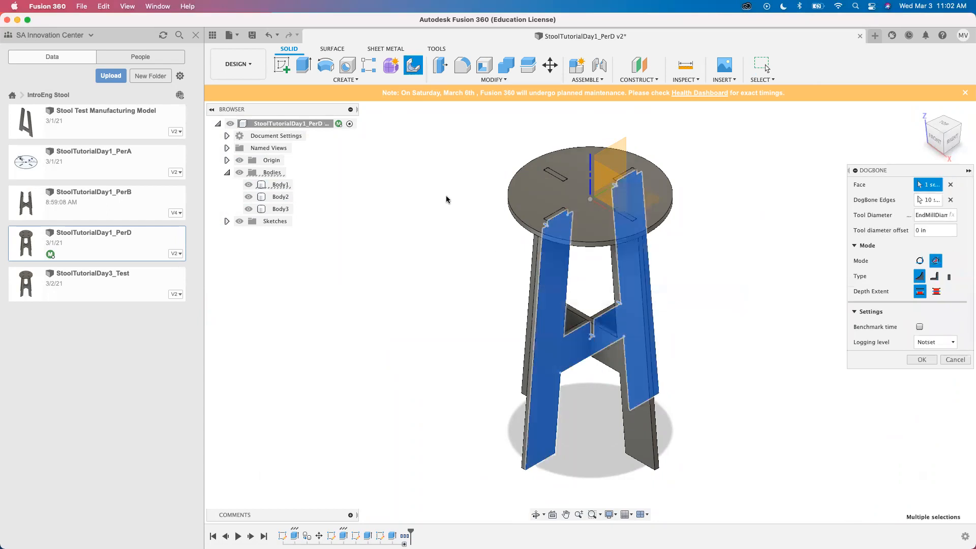
left_click(249, 209)
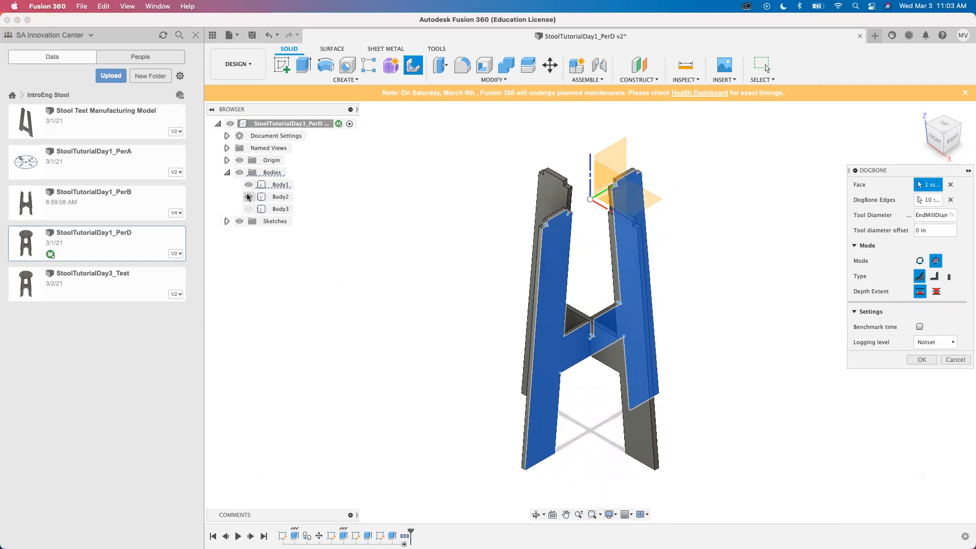
left_click(248, 197)
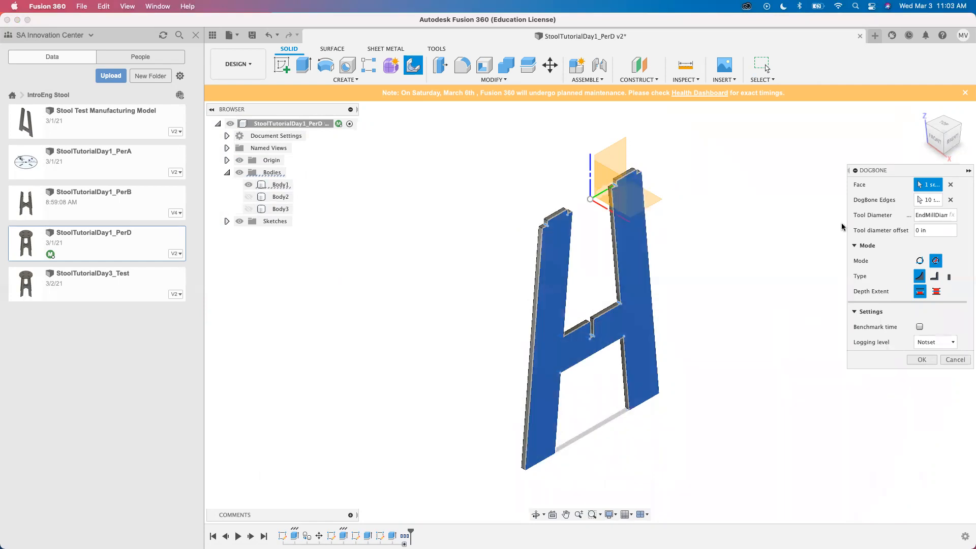
Exclude the corners where the crossbar meets the legs from the dogbone edges, and create the remaining dogbones on Body1
scroll(628, 300, "up", 6)
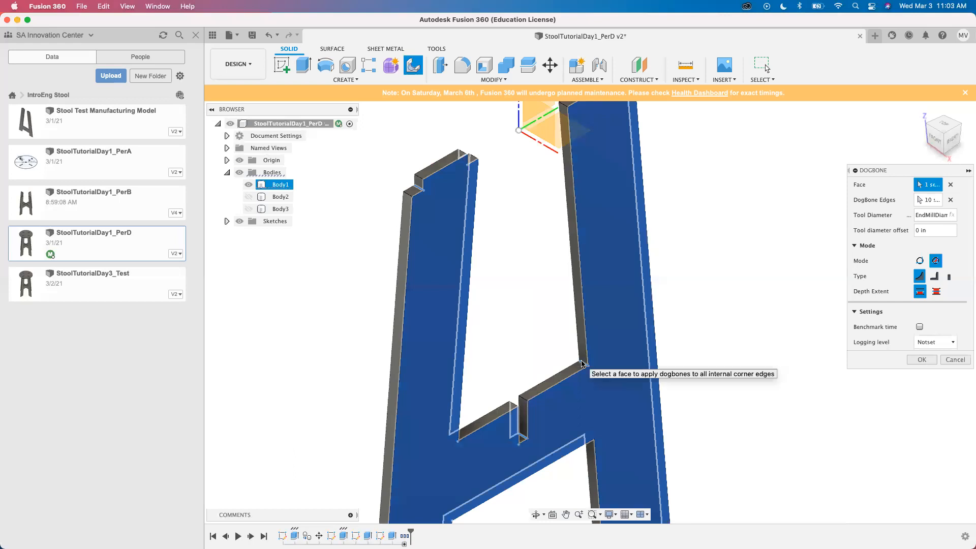
scroll(545, 402, "up", 3)
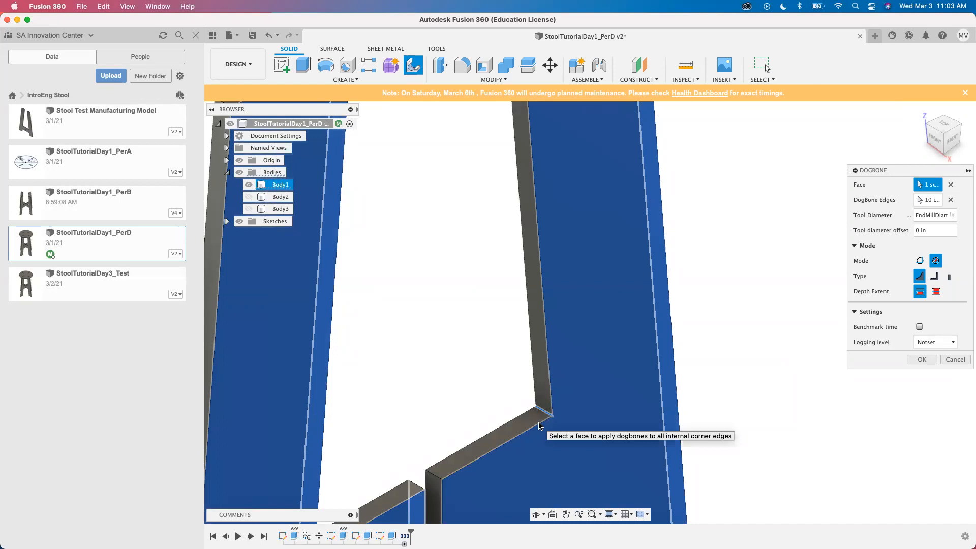
scroll(540, 426, "up", 3)
scroll(540, 426, "down", 5)
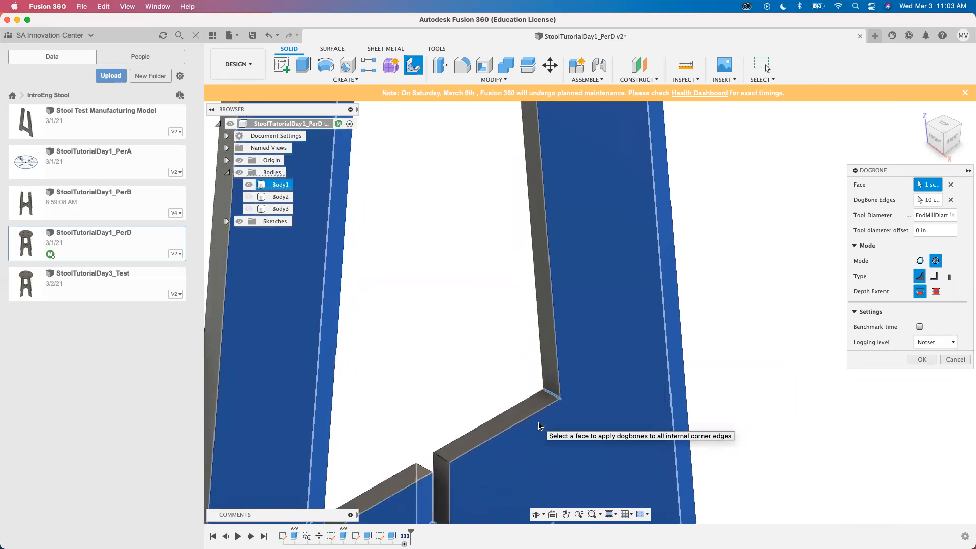
left_click(919, 202)
left_click(553, 385)
middle_click_drag(451, 470, 530, 391)
left_click(403, 441)
middle_click_drag(389, 506, 400, 439)
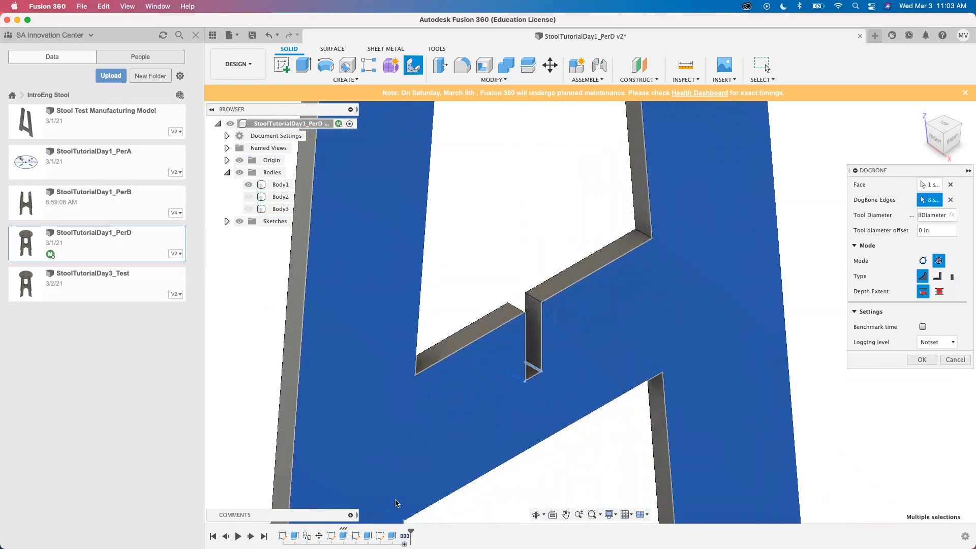
left_click(645, 403)
left_click(660, 370)
left_click(917, 362)
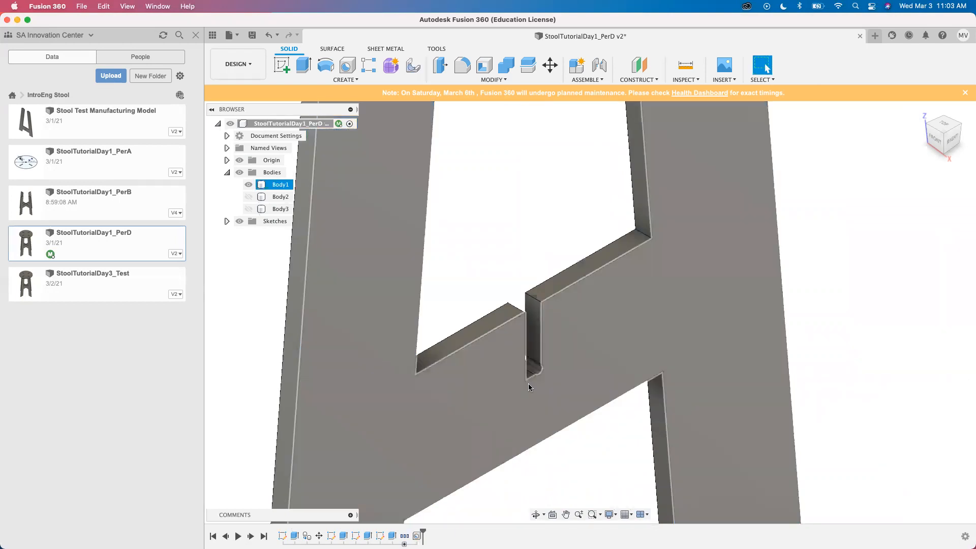
scroll(530, 392, "up", 5)
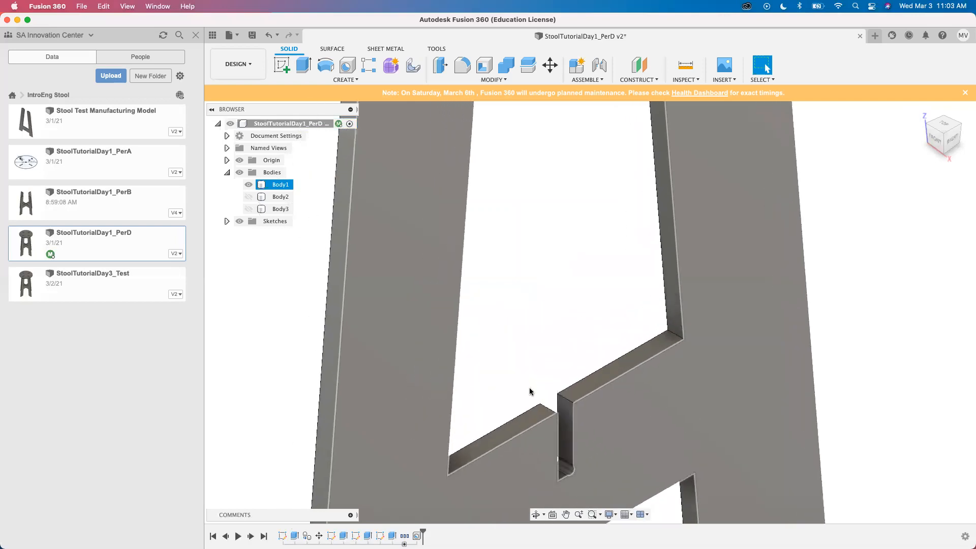
Examine the crossbar slot and the top tabs of leg Body1 up close, along with the dogbone features in the timeline
left_click(532, 405)
scroll(531, 406, "up", 4)
scroll(532, 406, "up", 4)
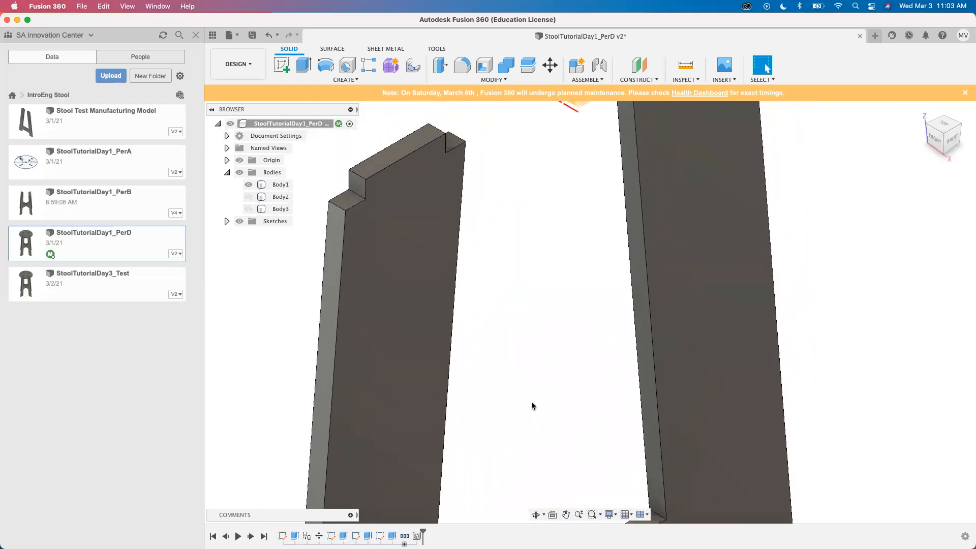
scroll(532, 405, "up", 6)
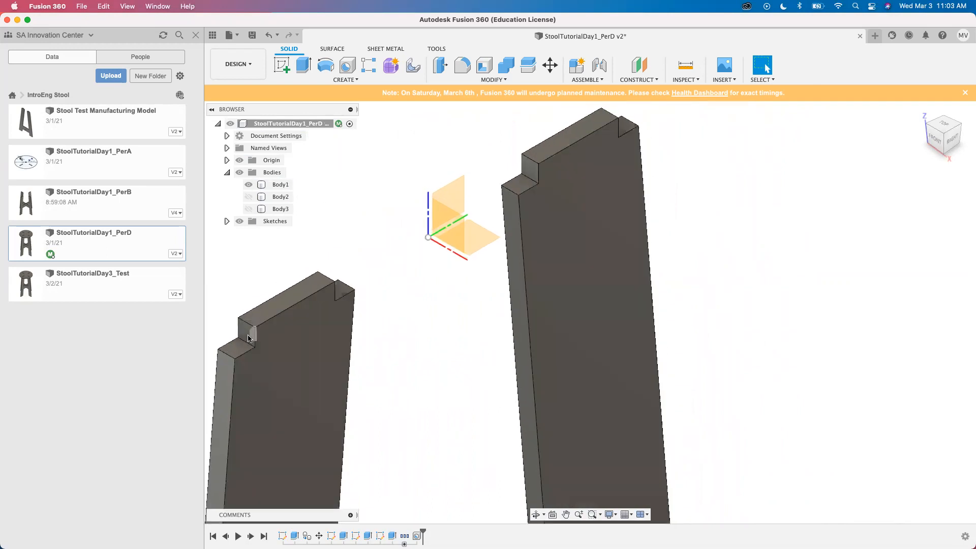
scroll(325, 305, "up", 10)
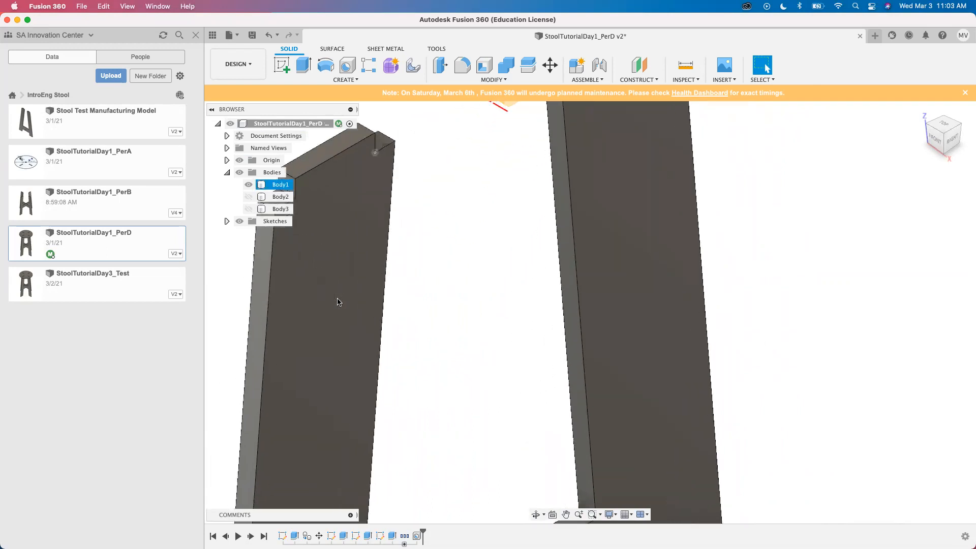
scroll(338, 301, "down", 6)
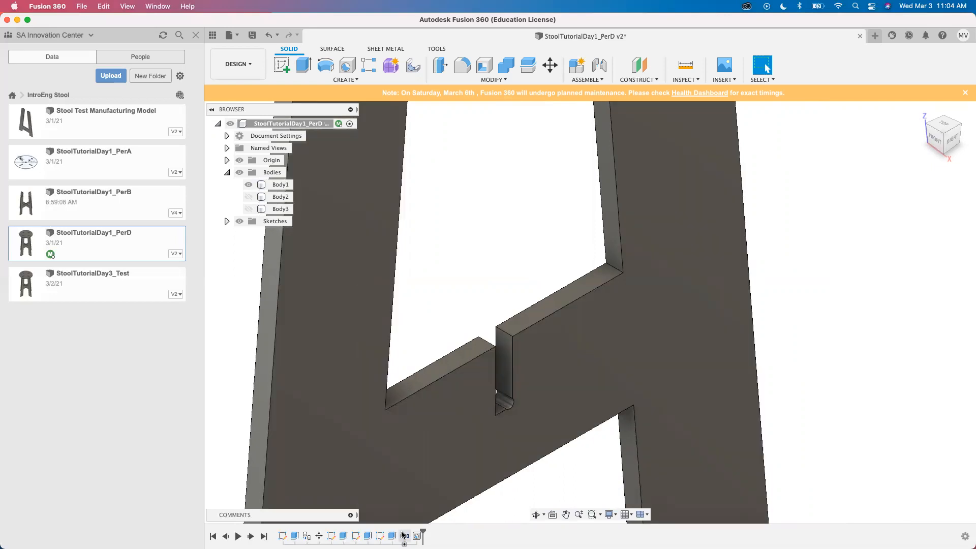
mouse_move(405, 537)
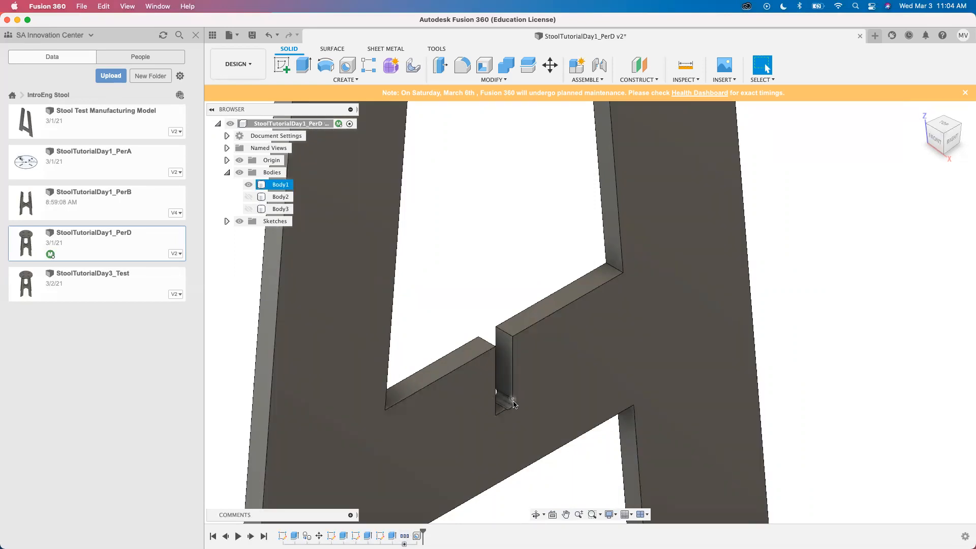
mouse_move(375, 546)
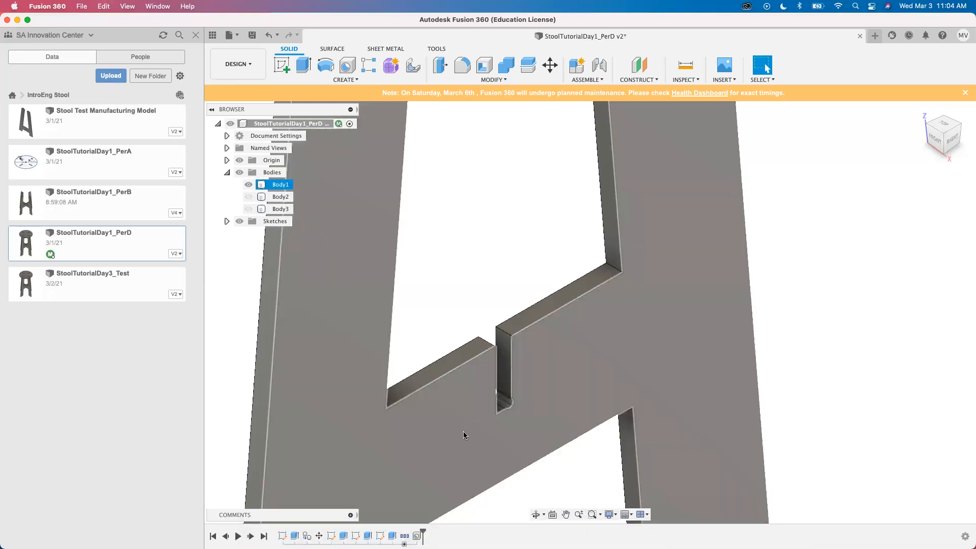
Undo the last dogbones on leg Body1 and try to recreate them on all internal corners of its large flat face
key("super+z")
left_click(413, 65)
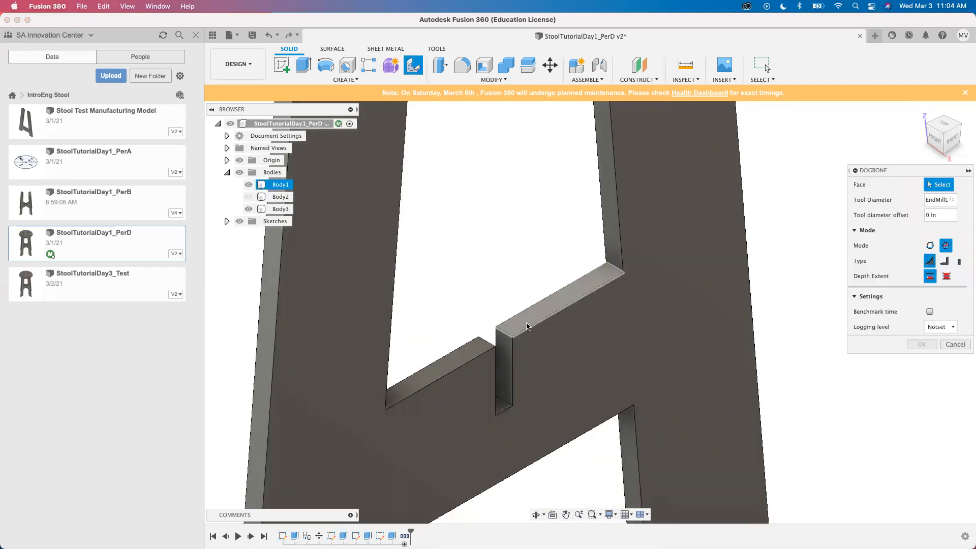
left_click(562, 355)
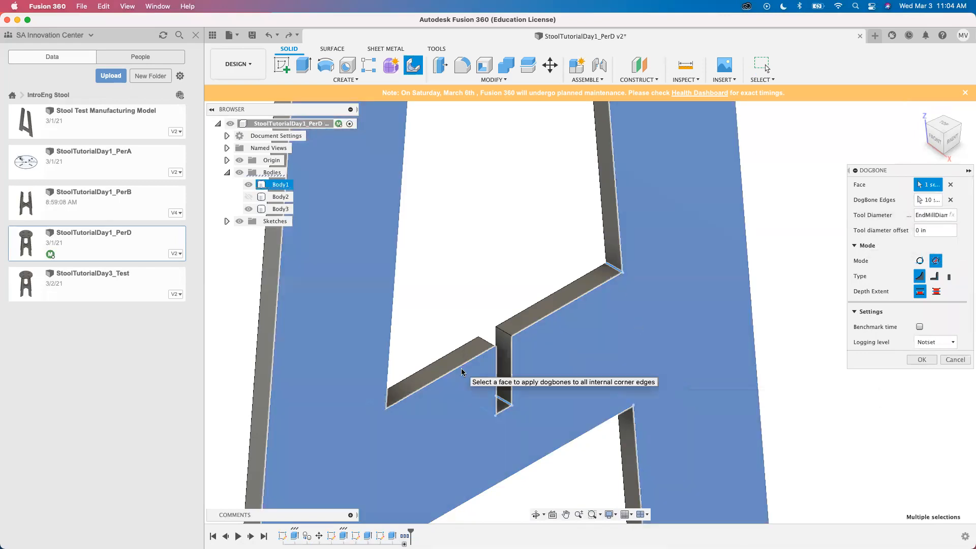
left_click(922, 359)
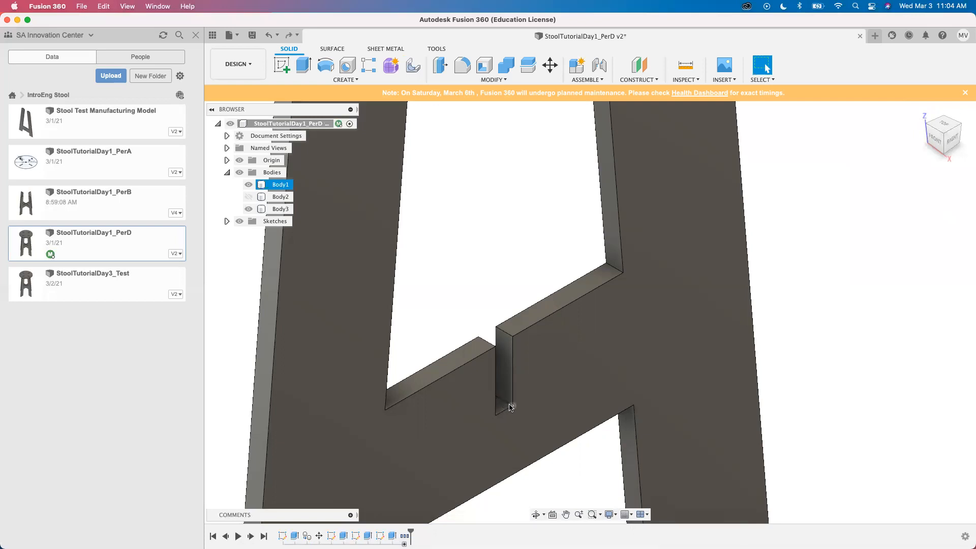
Undo the last dogbone attempt, restart Dogbone on Body1's large face, switch to the first mode option, and create dogbones on all internal corners
key("super+z")
left_click(414, 66)
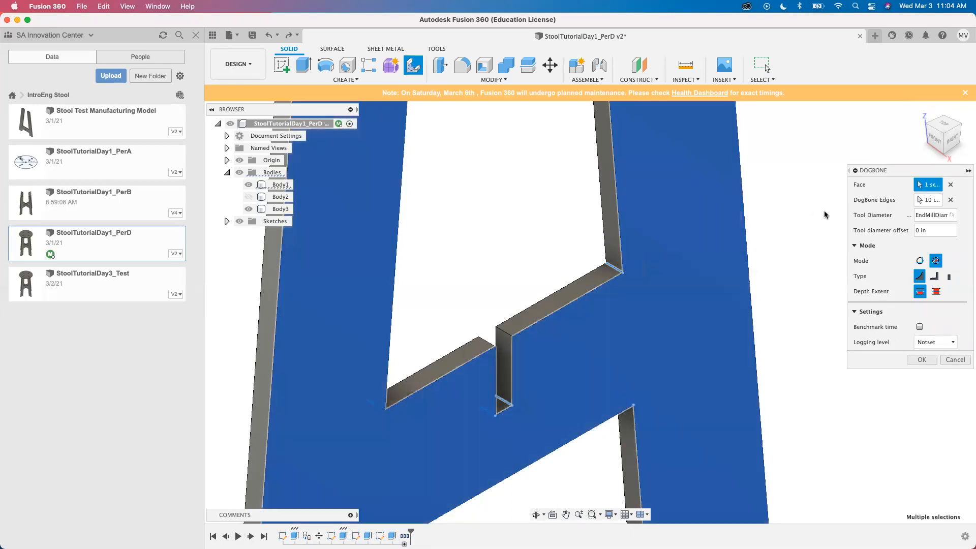
left_click(919, 260)
left_click(922, 359)
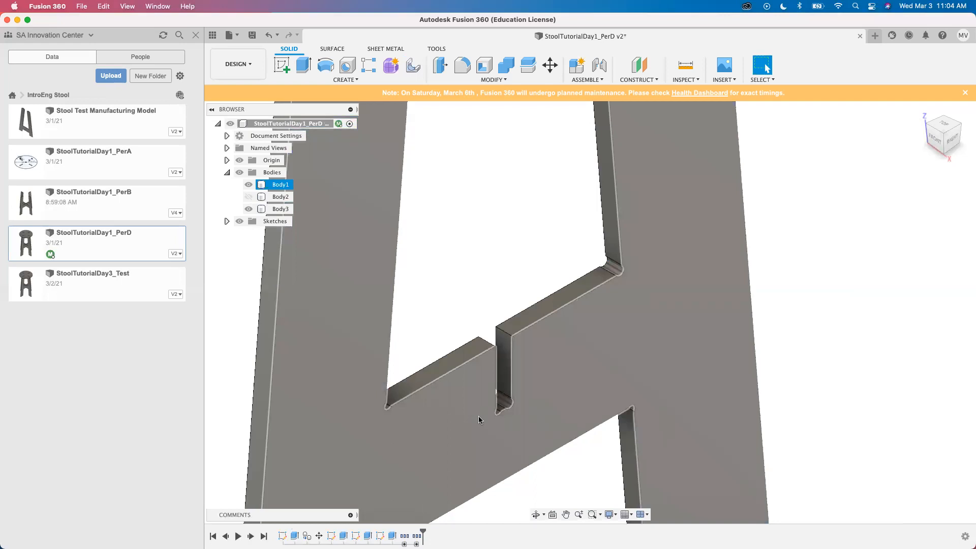
Bring up the model's parameters, and narrow and move the Parameters dialog so that it does not cover the stool
scroll(480, 401, "down", 5)
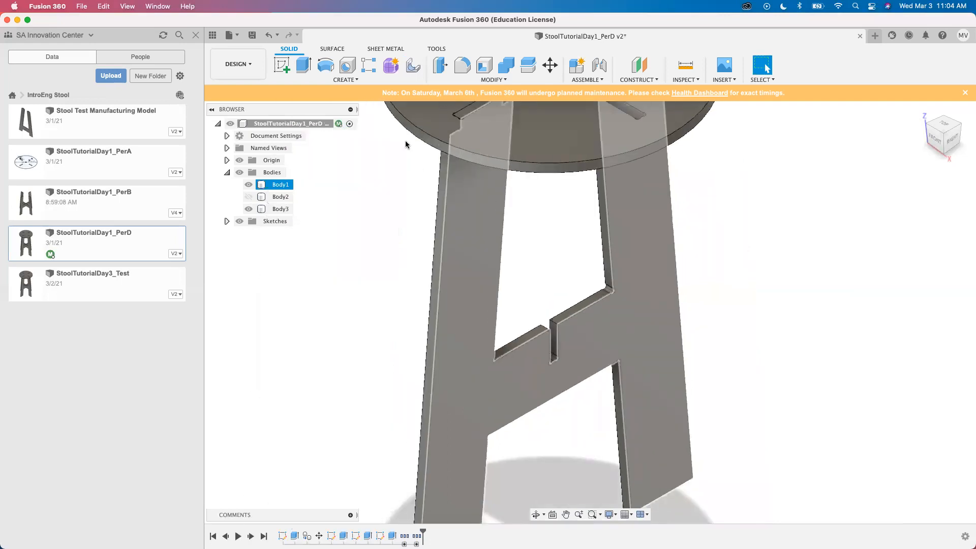
left_click(480, 80)
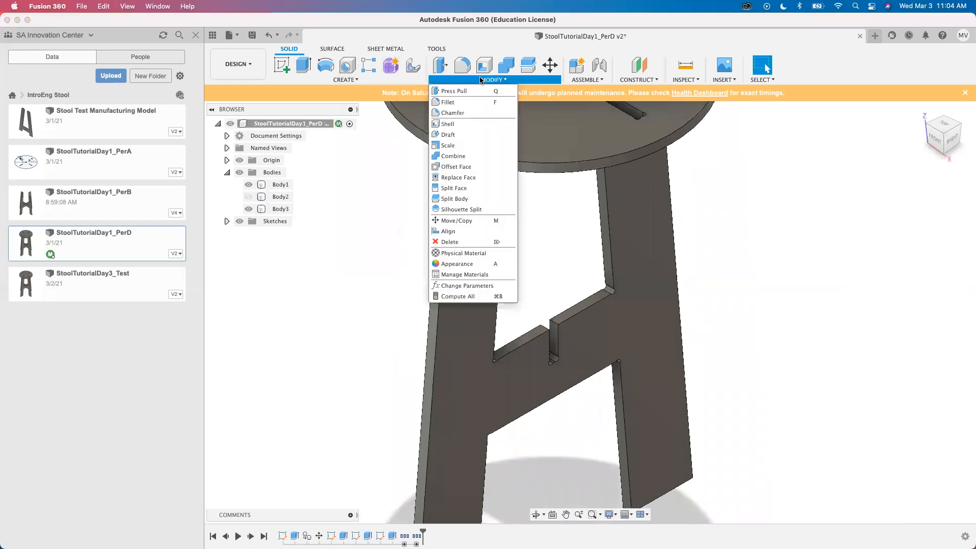
left_click(468, 286)
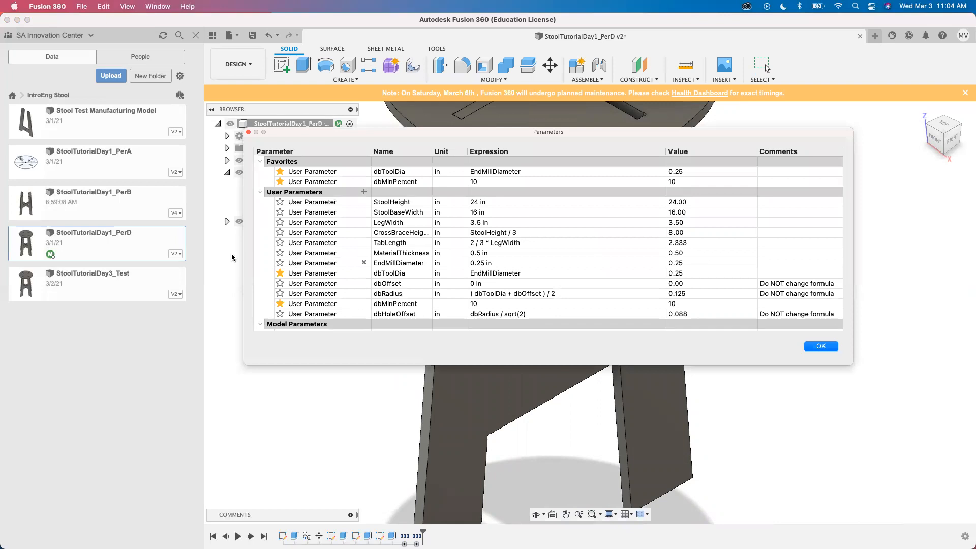
left_click_drag(244, 259, 610, 259)
left_click_drag(688, 133, 763, 129)
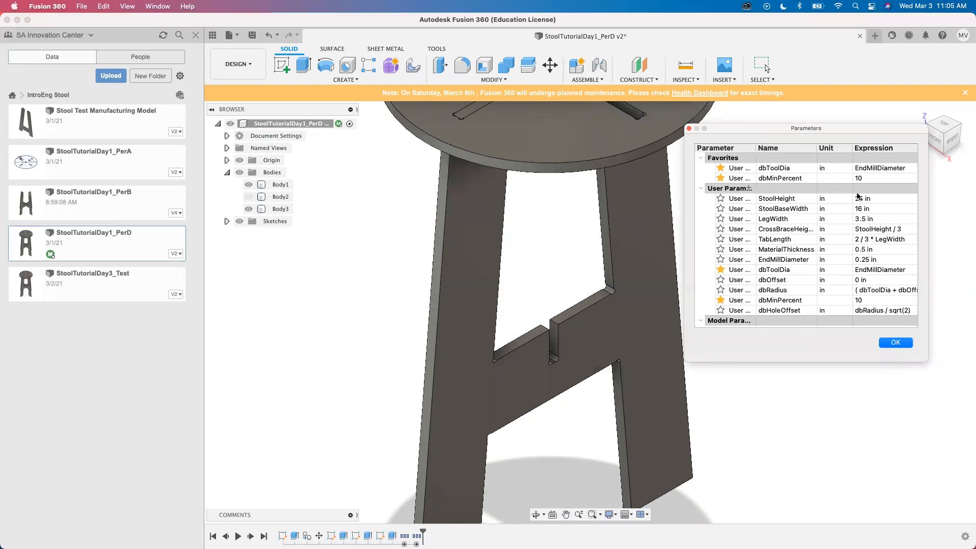
Set the StoolHeight user parameter to 22 in
left_click(857, 197)
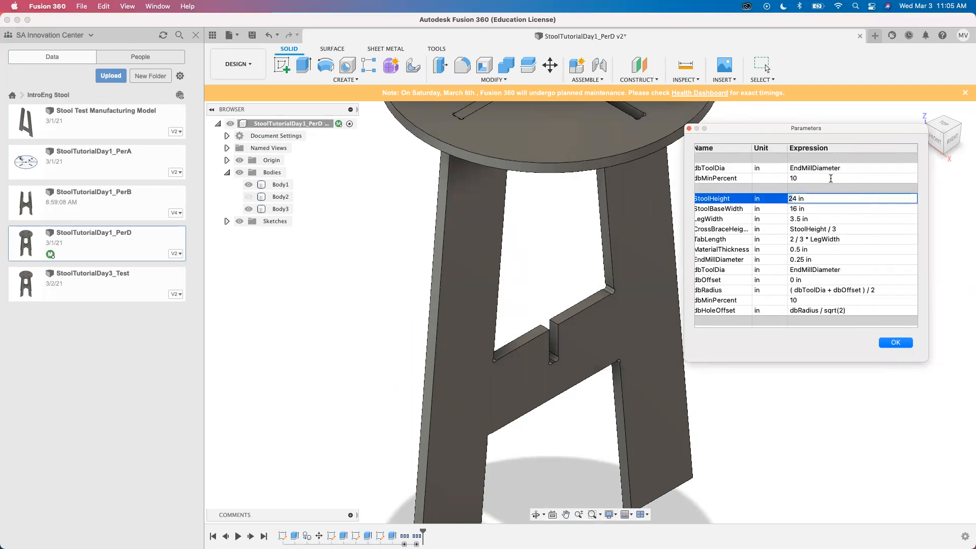
key("BackSpace")
key("BackSpace")
type("22")
key("Return")
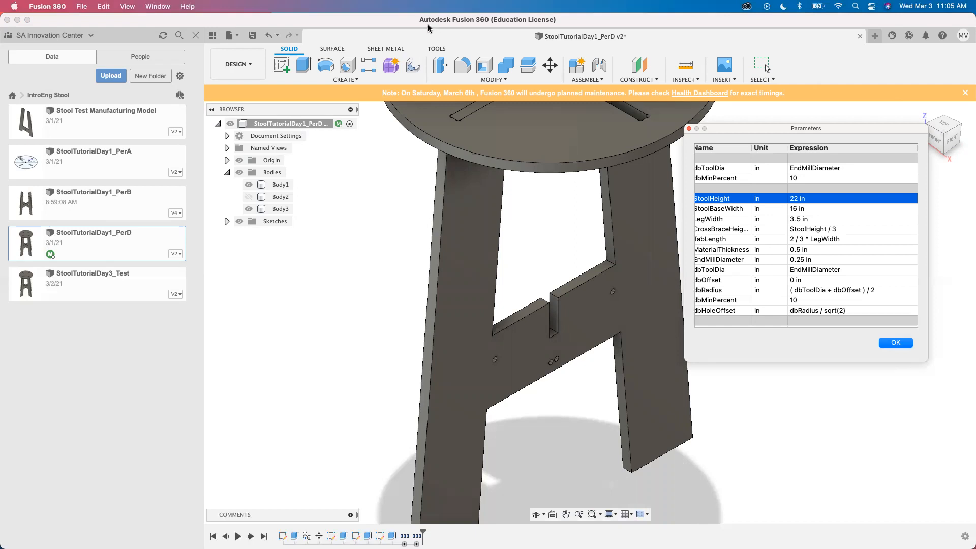
left_click(371, 44)
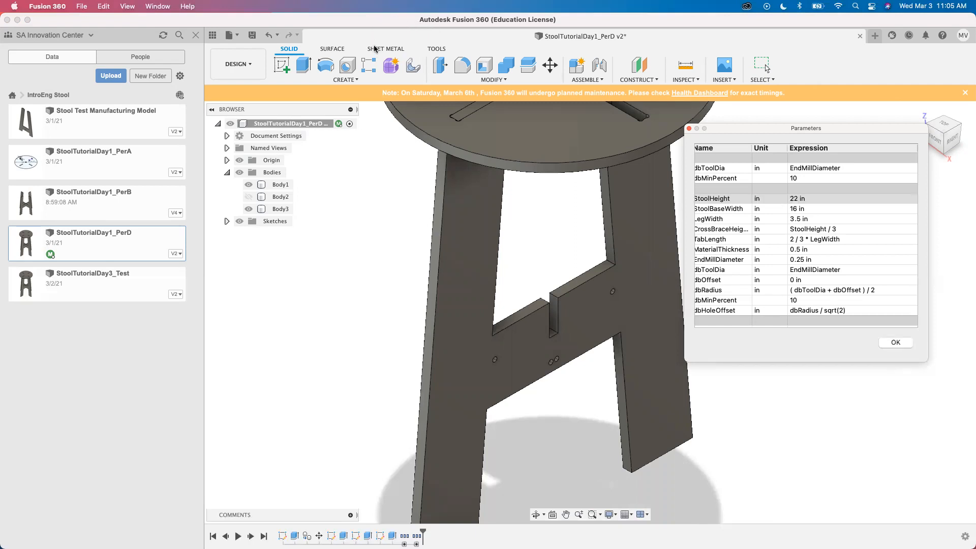